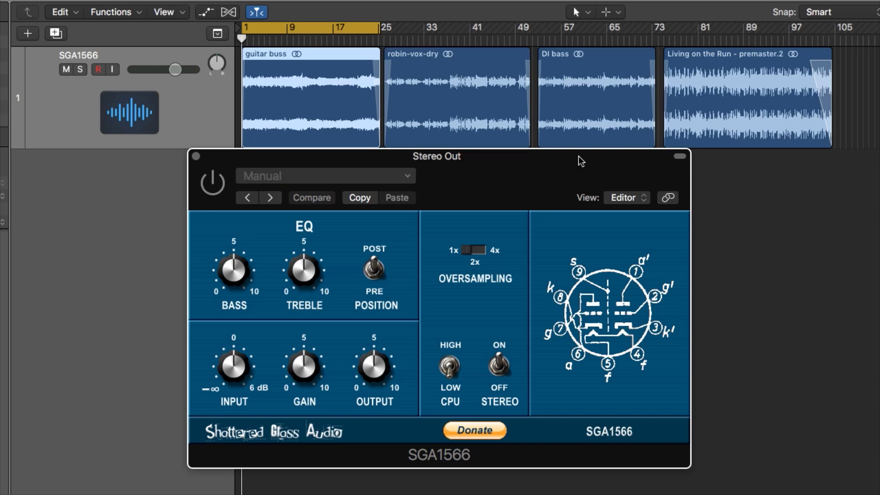
Select the guitar buss, dry vocal, DI bass and premaster regions one after another to review the test material.
{"action": "left_click", "coordinate": [298, 84]}
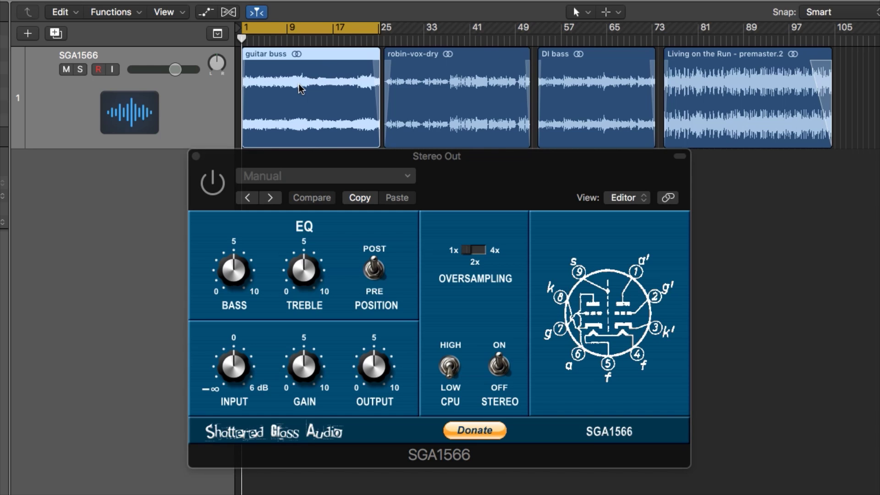
{"action": "left_click", "coordinate": [434, 97]}
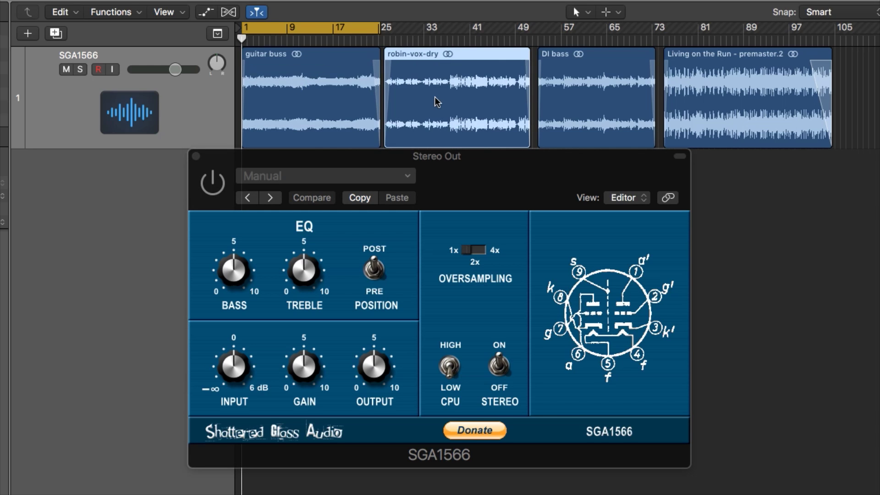
{"action": "left_click", "coordinate": [553, 89]}
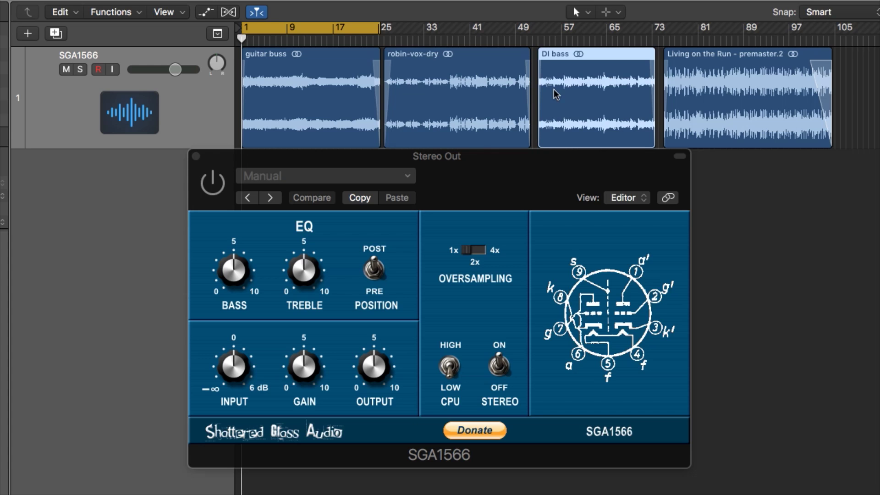
{"action": "left_click", "coordinate": [708, 91]}
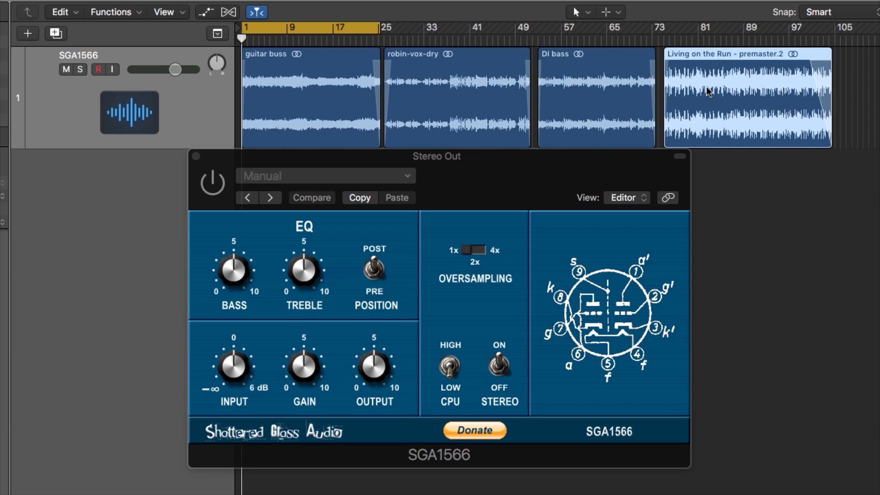
{"action": "left_click", "coordinate": [270, 284]}
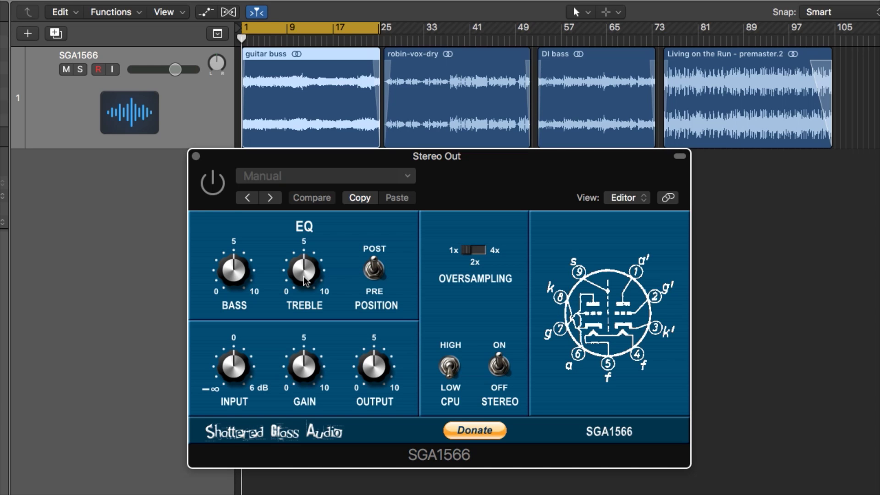
Try the EQ position switch at PRE and back to POST, and try out the Input, Output and Gain knobs.
{"action": "left_click", "coordinate": [375, 285]}
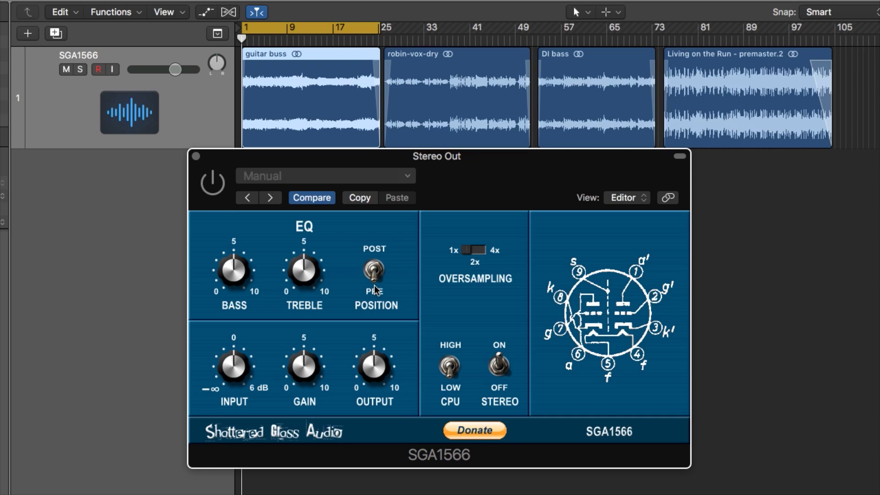
{"action": "left_click", "coordinate": [373, 278]}
{"action": "left_click_drag", "start_coordinate": [226, 360], "coordinate": [239, 399]}
{"action": "left_click_drag", "start_coordinate": [375, 359], "coordinate": [380, 345]}
{"action": "left_click_drag", "start_coordinate": [306, 355], "coordinate": [307, 371]}
Toggle the CPU quality switch and leave it at HIGH.
{"action": "left_click", "coordinate": [451, 372]}
{"action": "left_click", "coordinate": [456, 375]}
{"action": "left_click", "coordinate": [450, 363]}
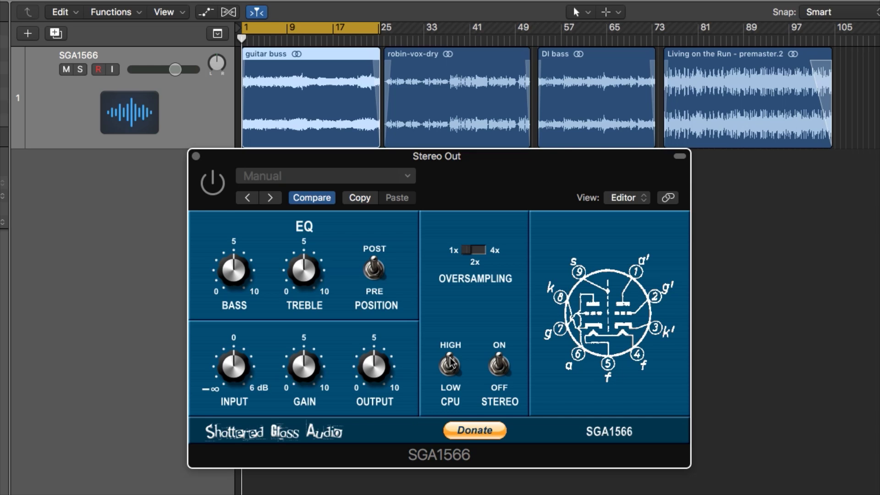
{"action": "left_click", "coordinate": [450, 364]}
{"action": "left_click", "coordinate": [452, 367]}
Play the guitar buss region from its start, switch the SGA1566 on and lower its Output slightly.
{"action": "key", "text": "space"}
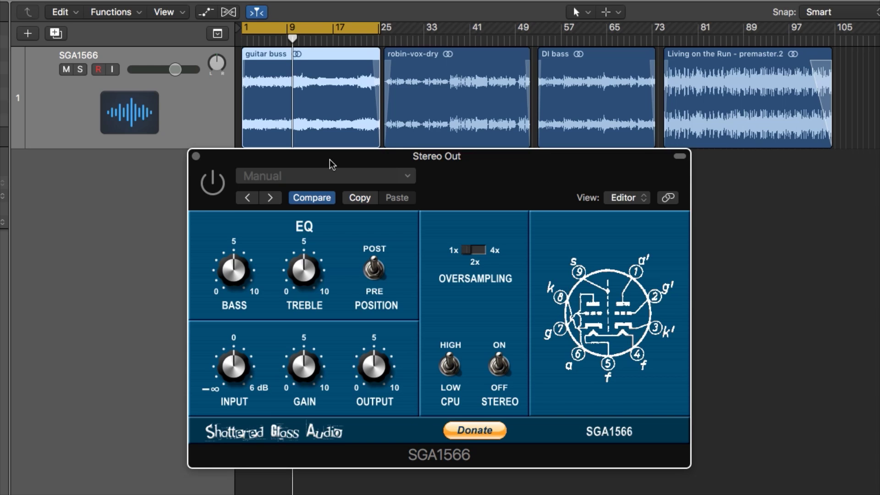
{"action": "key", "text": "space"}
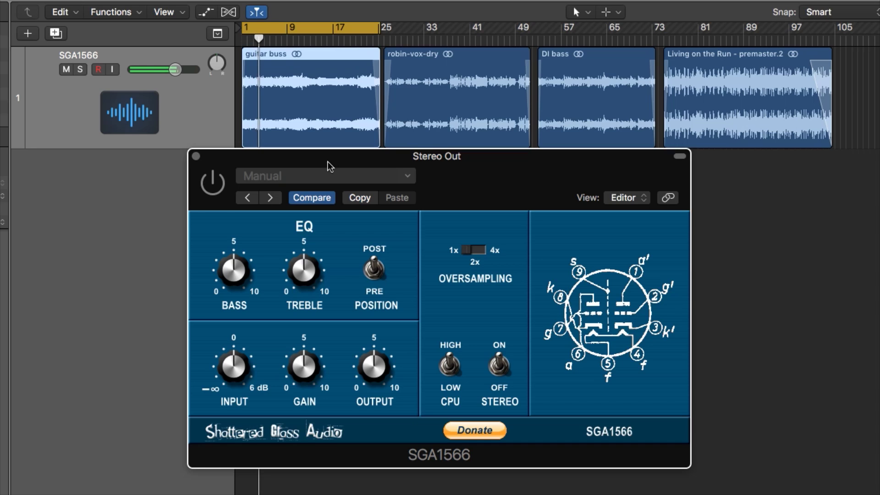
{"action": "left_click", "coordinate": [220, 188]}
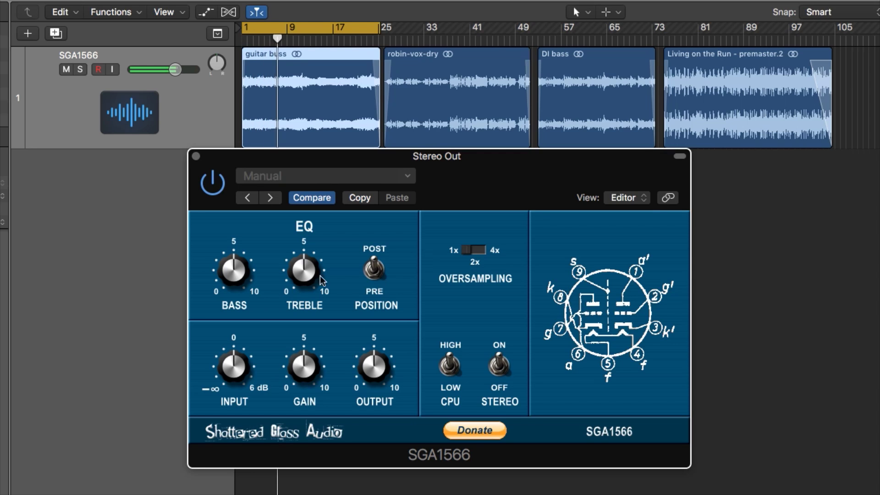
{"action": "left_click_drag", "start_coordinate": [376, 367], "coordinate": [375, 373]}
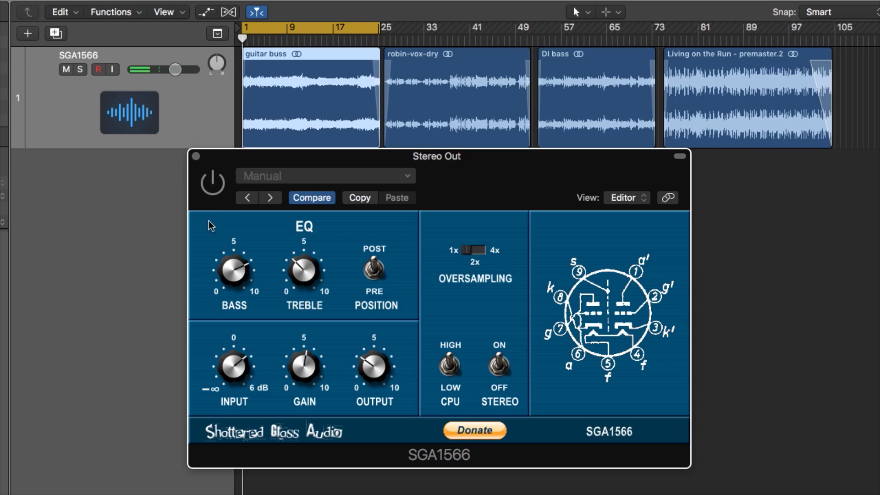
Replay the guitar buss, lower the Input slightly and compare the sound with the plug-in on and bypassed.
{"action": "key", "text": "space"}
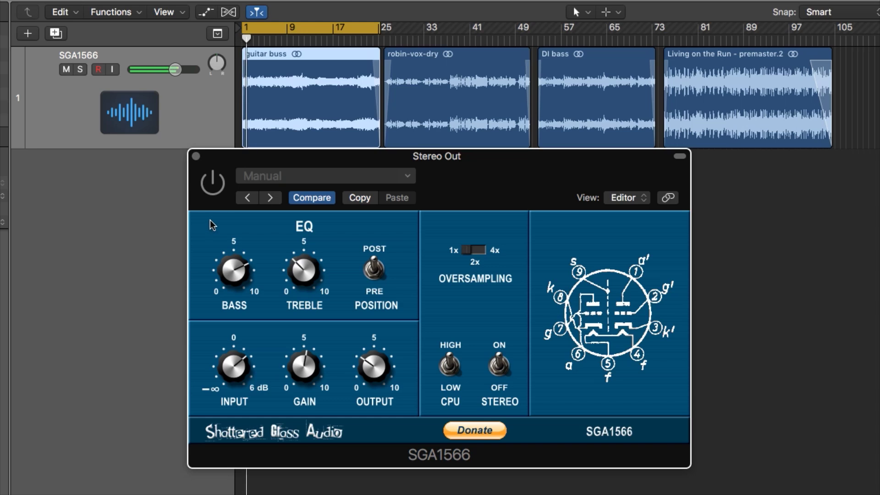
{"action": "left_click", "coordinate": [216, 186]}
{"action": "left_click_drag", "start_coordinate": [241, 370], "coordinate": [237, 382]}
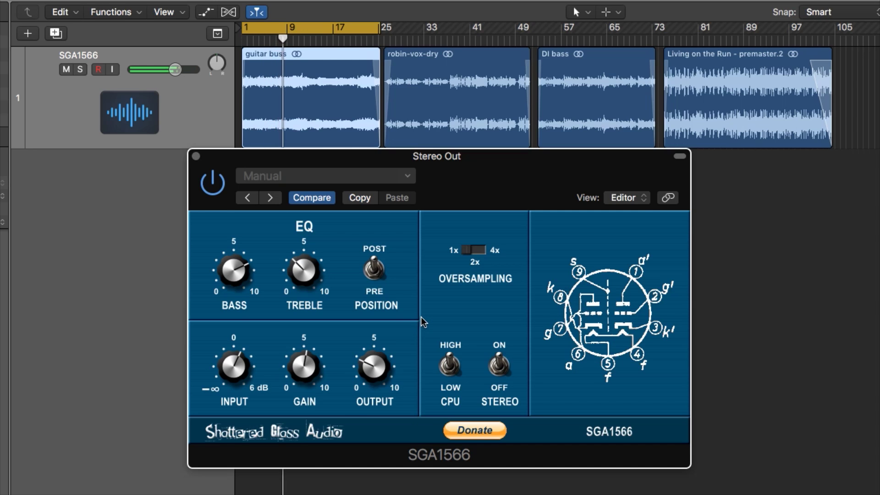
{"action": "left_click", "coordinate": [216, 191]}
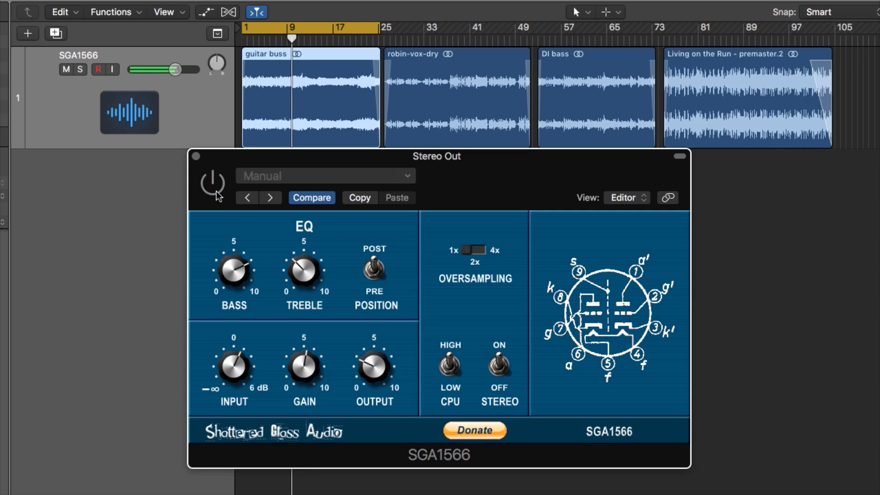
{"action": "left_click", "coordinate": [214, 188]}
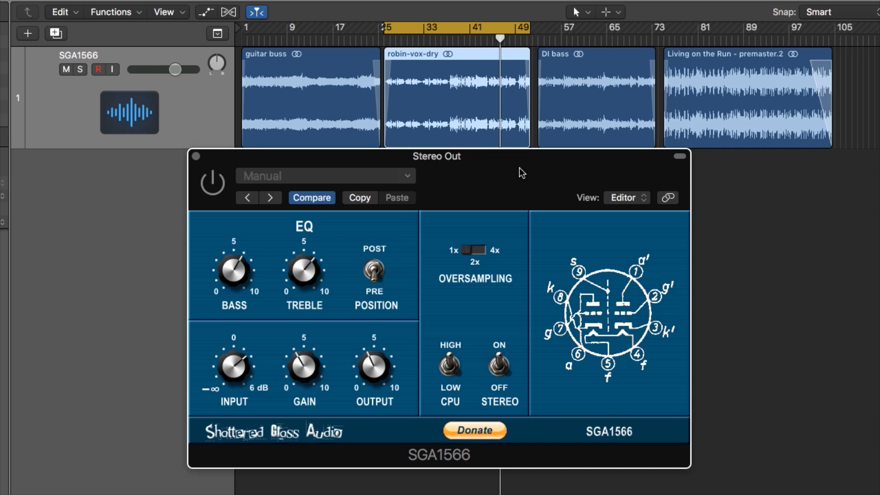
Play the dry vocal region, compare it with the plug-in on and bypassed, and raise Bass and Input slightly.
{"action": "key", "text": "space"}
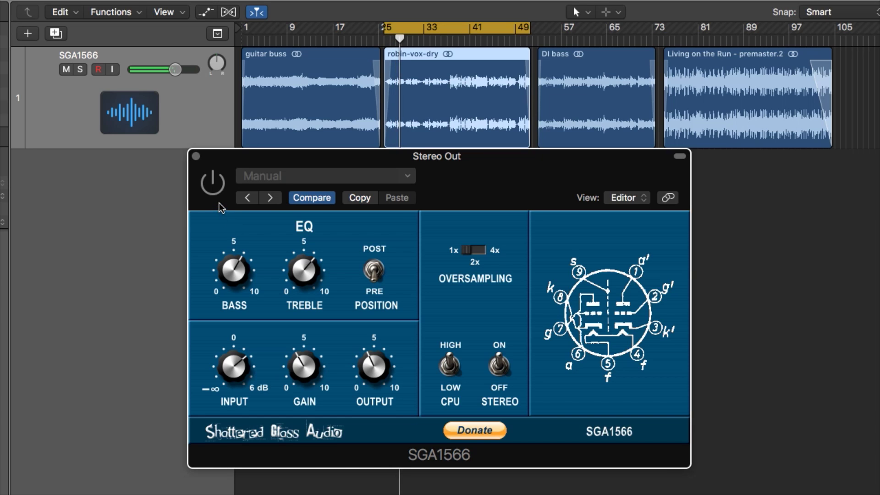
{"action": "left_click", "coordinate": [217, 189]}
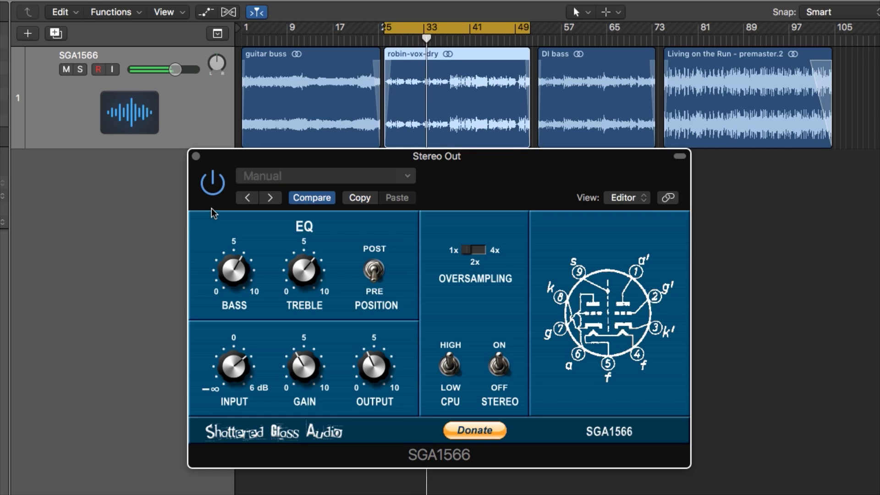
{"action": "left_click", "coordinate": [219, 189]}
{"action": "left_click", "coordinate": [217, 188]}
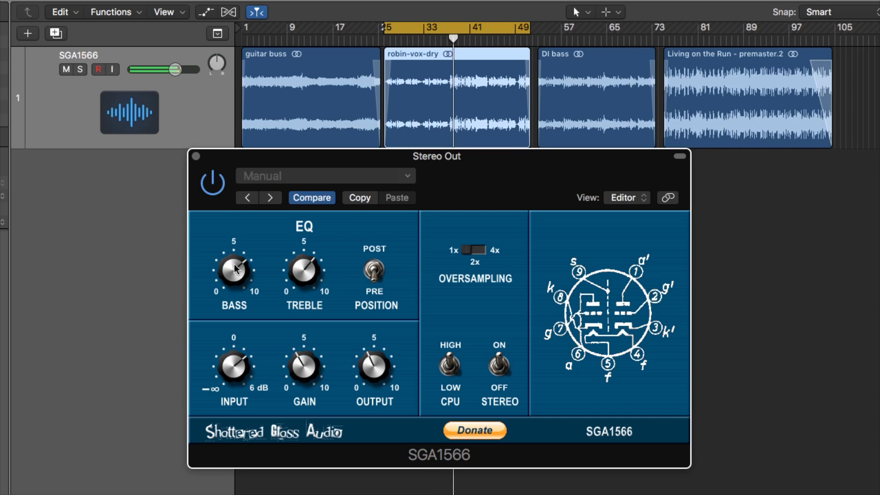
{"action": "left_click_drag", "start_coordinate": [235, 269], "coordinate": [235, 265]}
{"action": "left_click_drag", "start_coordinate": [232, 358], "coordinate": [231, 352]}
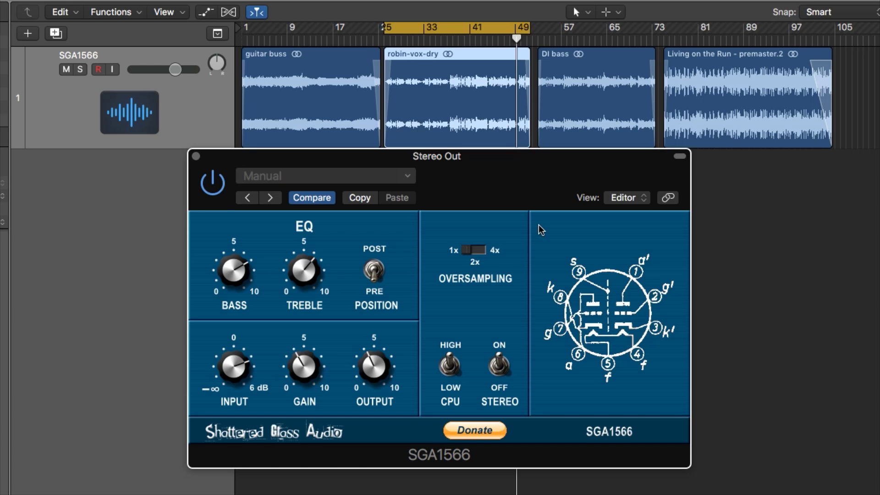
Raise the Gain, play the DI bass region and compare it with the plug-in on and bypassed.
{"action": "left_click_drag", "start_coordinate": [308, 372], "coordinate": [306, 362]}
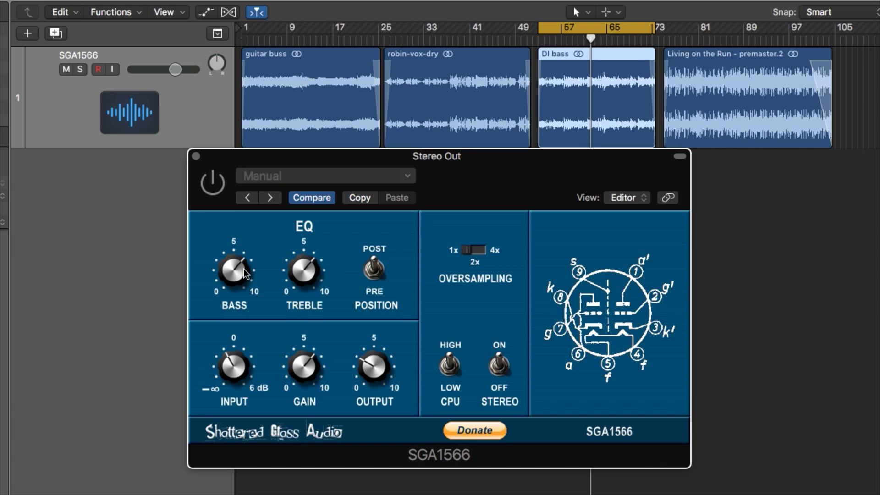
{"action": "key", "text": "space"}
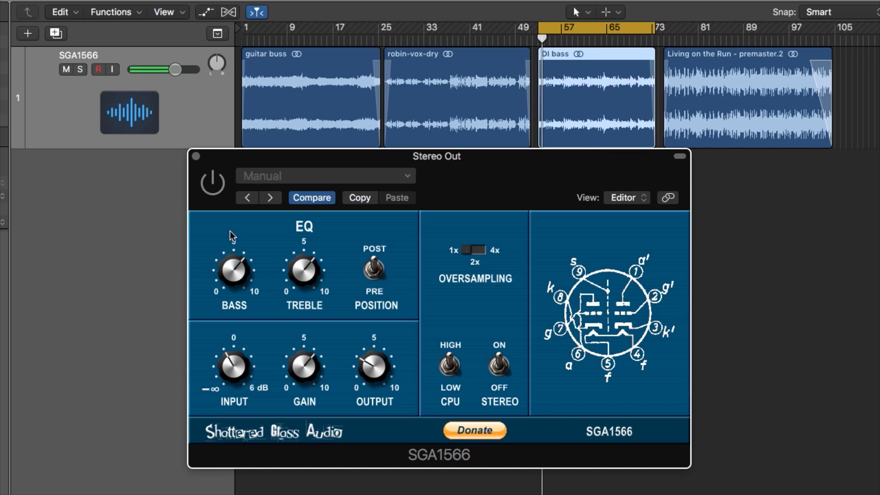
{"action": "left_click", "coordinate": [219, 187]}
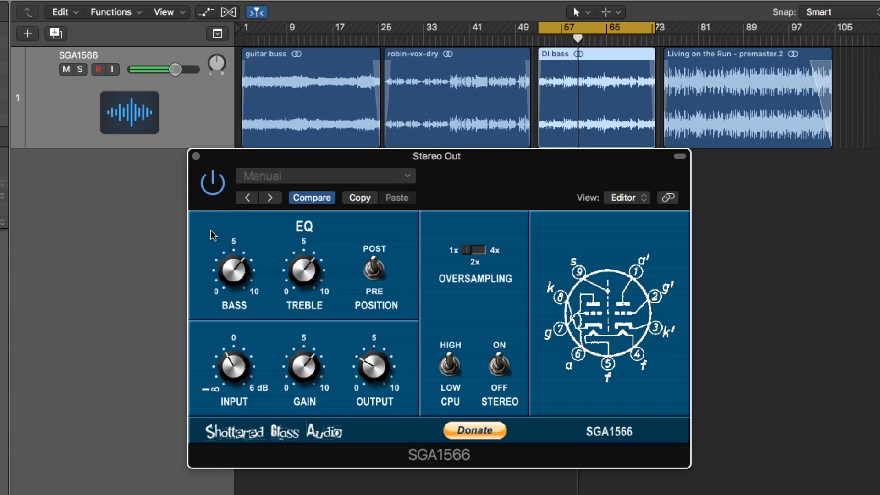
{"action": "left_click", "coordinate": [214, 184]}
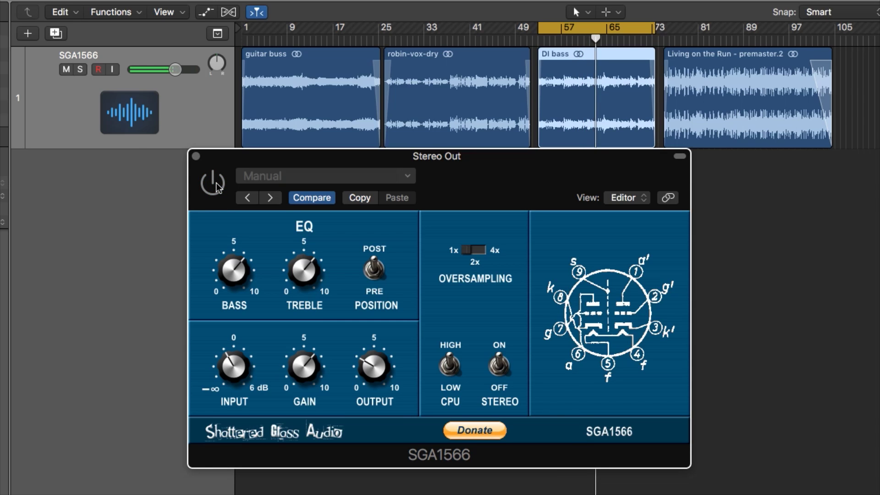
{"action": "left_click", "coordinate": [214, 183]}
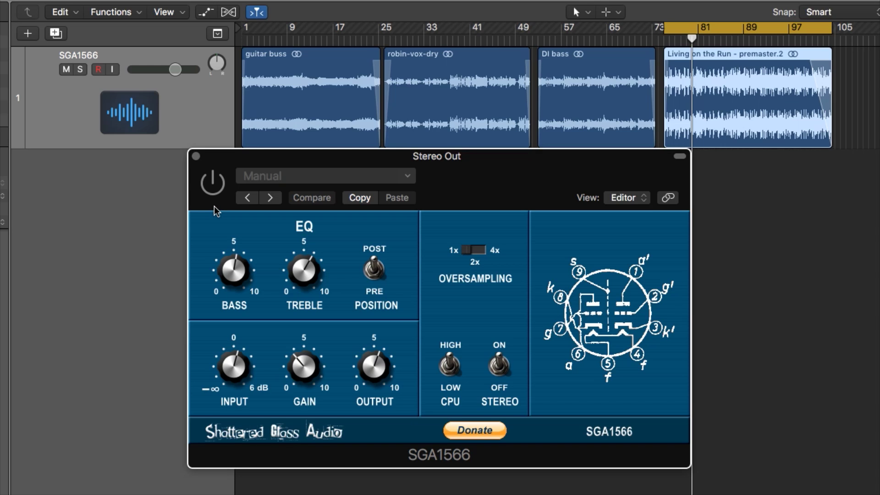
Set the Output to 5 while comparing the playing premaster region with the plug-in on and bypassed, and turn off cycle playback.
{"action": "key", "text": "space"}
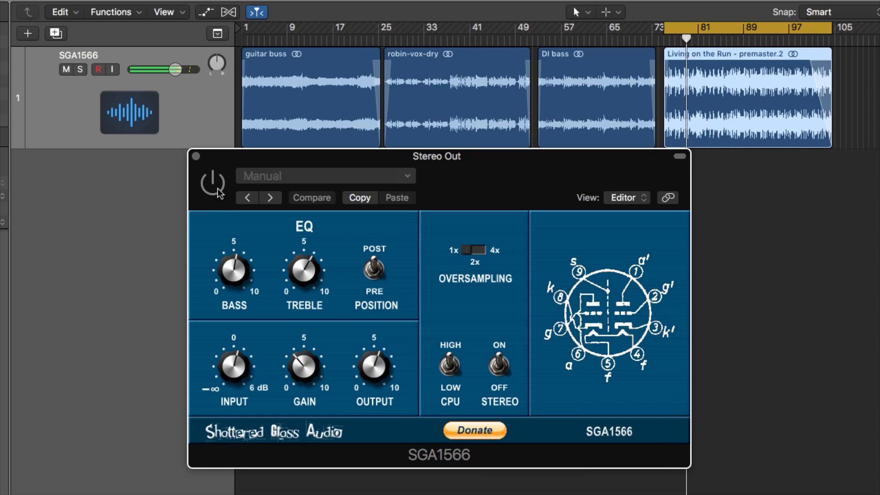
{"action": "left_click", "coordinate": [218, 190]}
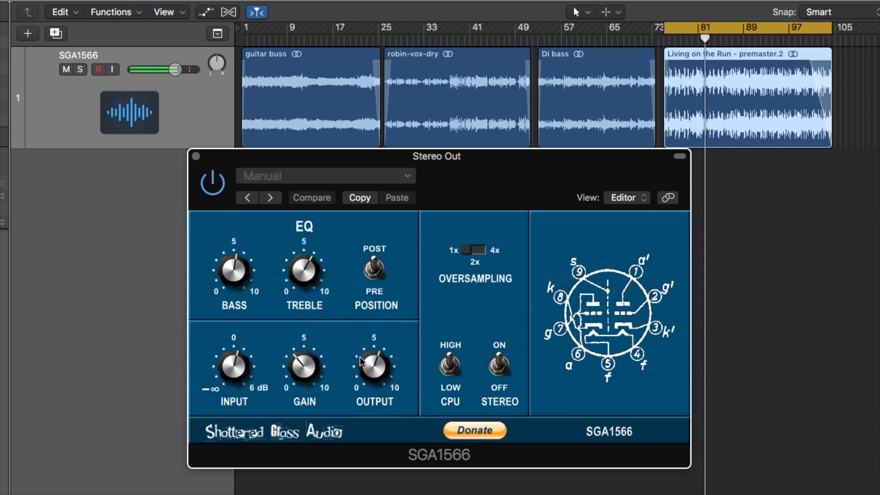
{"action": "left_click_drag", "start_coordinate": [373, 375], "coordinate": [373, 381]}
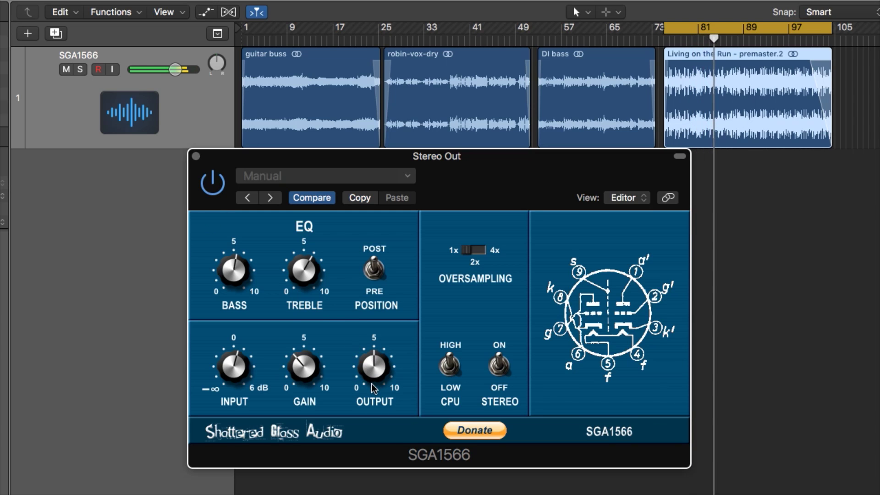
{"action": "left_click", "coordinate": [219, 190]}
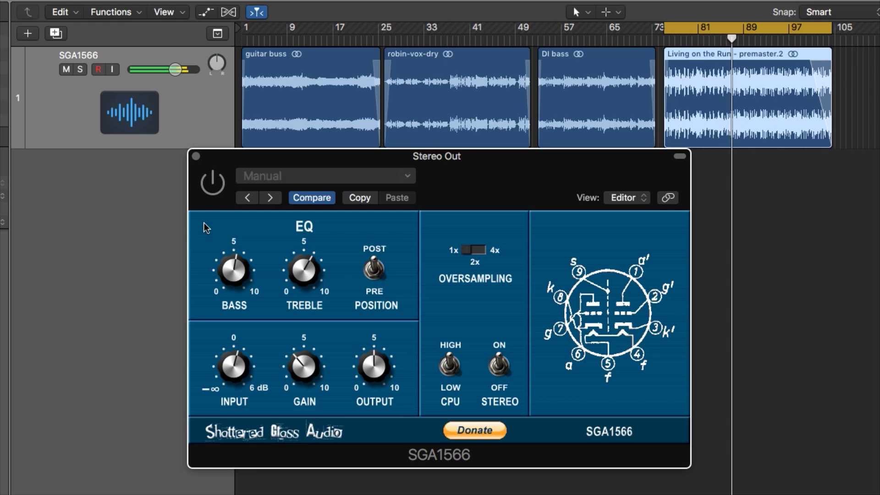
{"action": "left_click", "coordinate": [219, 189]}
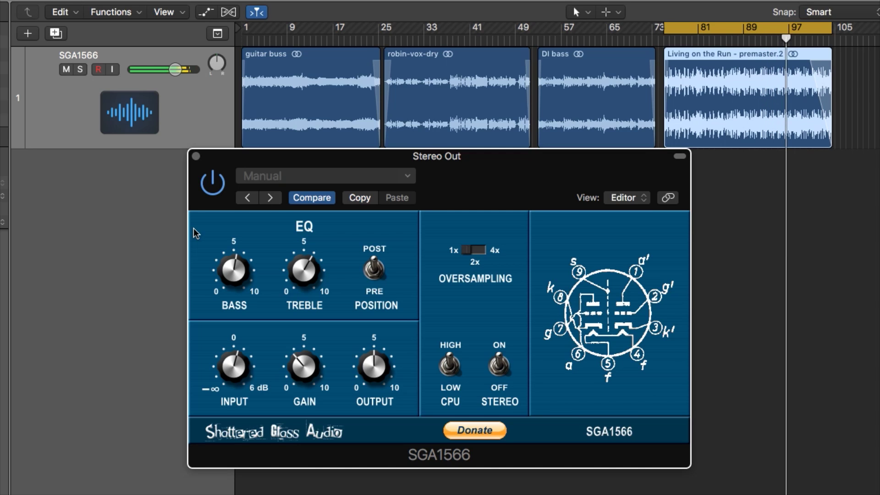
{"action": "key", "text": "c"}
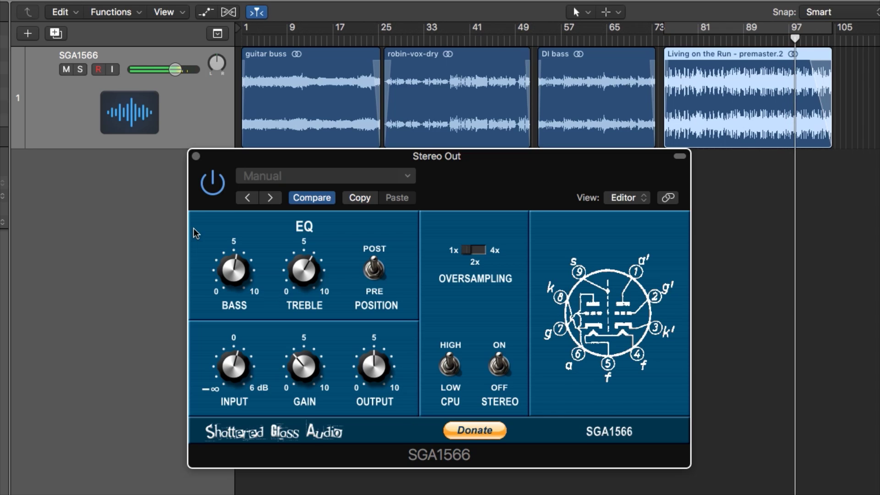